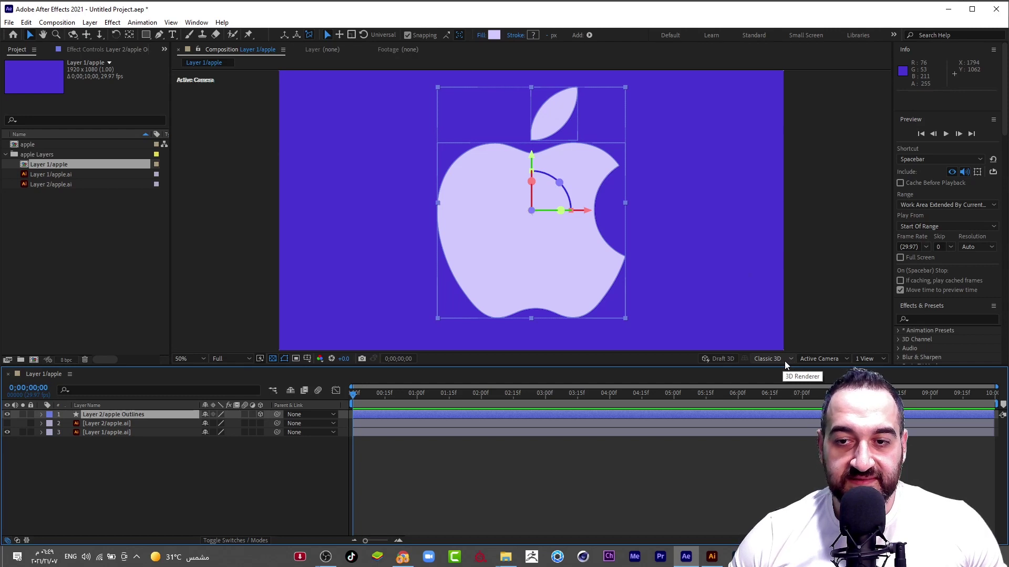
Step: Switch the composition to the Cinema 4D renderer and rotate the extruded apple slightly
{"action": "left_click", "coordinate": [785, 359]}
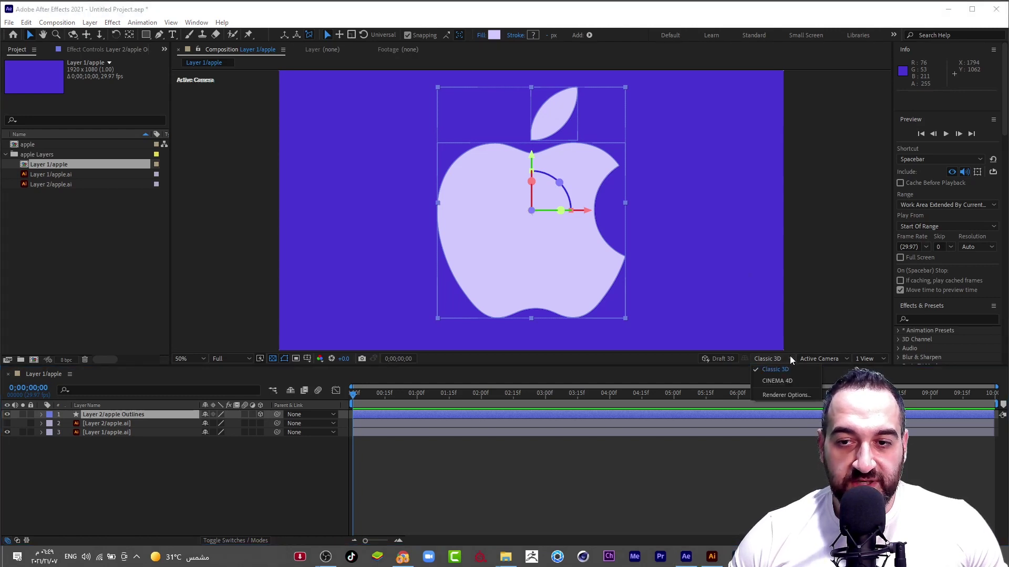
{"action": "left_click", "coordinate": [776, 381]}
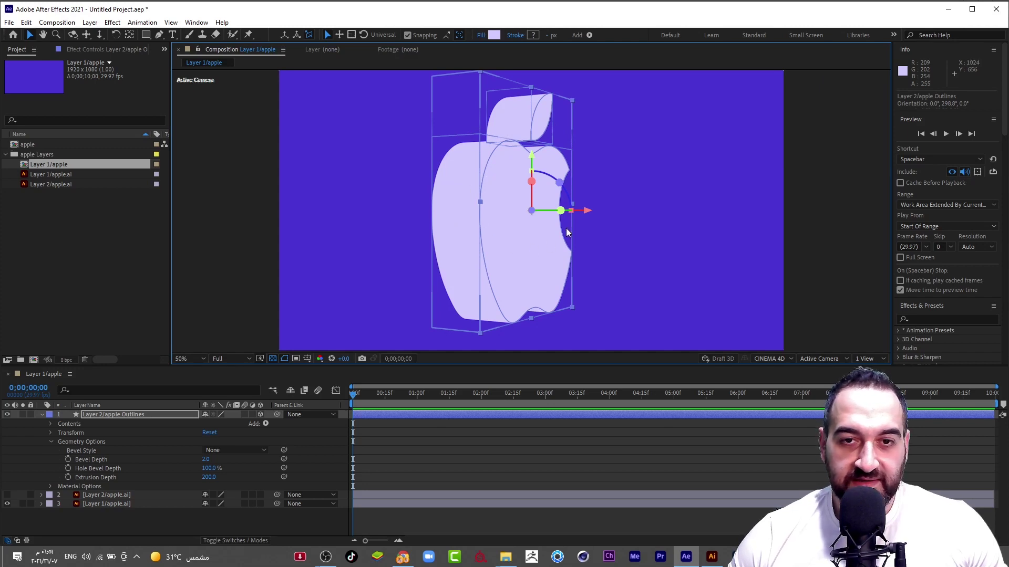
{"action": "left_click_drag", "start_coordinate": [548, 216], "coordinate": [536, 212]}
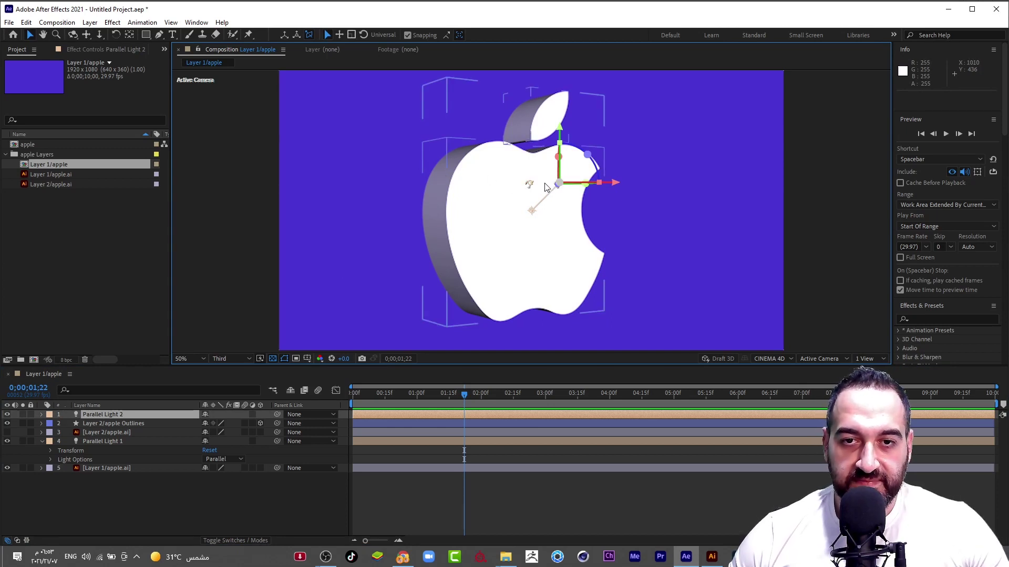
Step: Move Parallel Light 2 to the left of the apple, at position 264, 460, -666.7
{"action": "left_click_drag", "start_coordinate": [545, 187], "coordinate": [200, 186]}
{"action": "left_click_drag", "start_coordinate": [464, 394], "coordinate": [372, 394]}
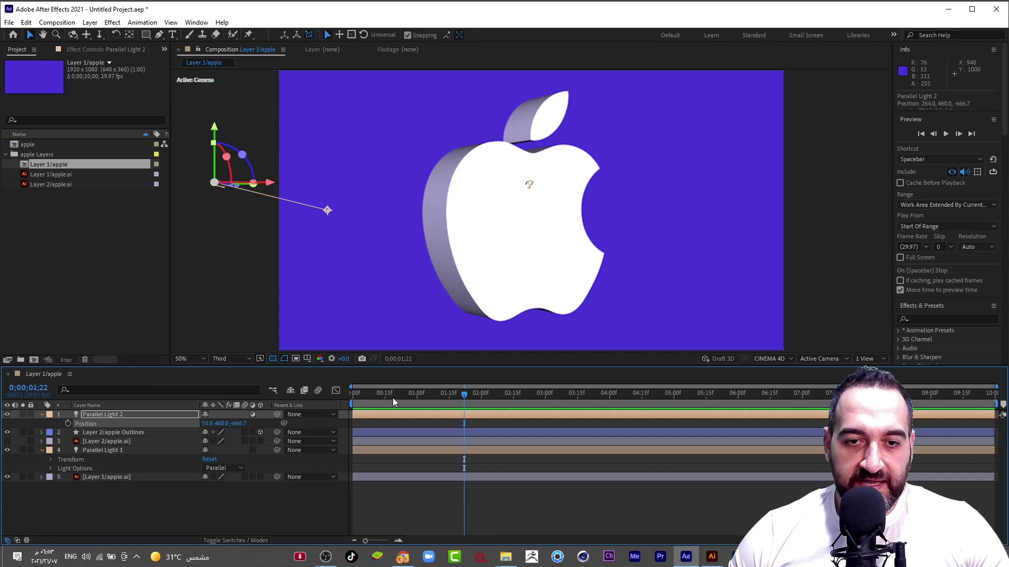
{"action": "key", "text": "p"}
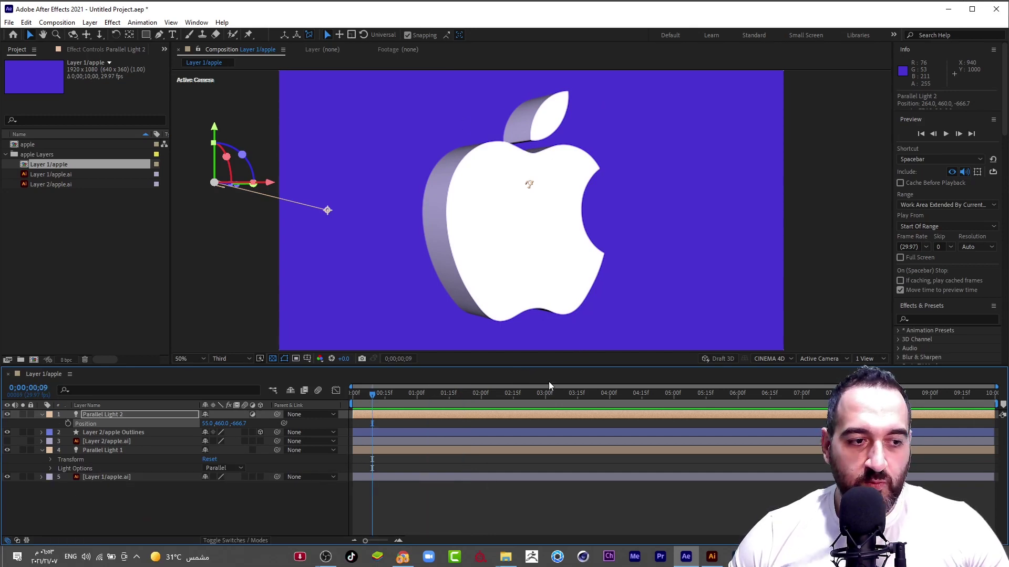
{"action": "left_click", "coordinate": [115, 432]}
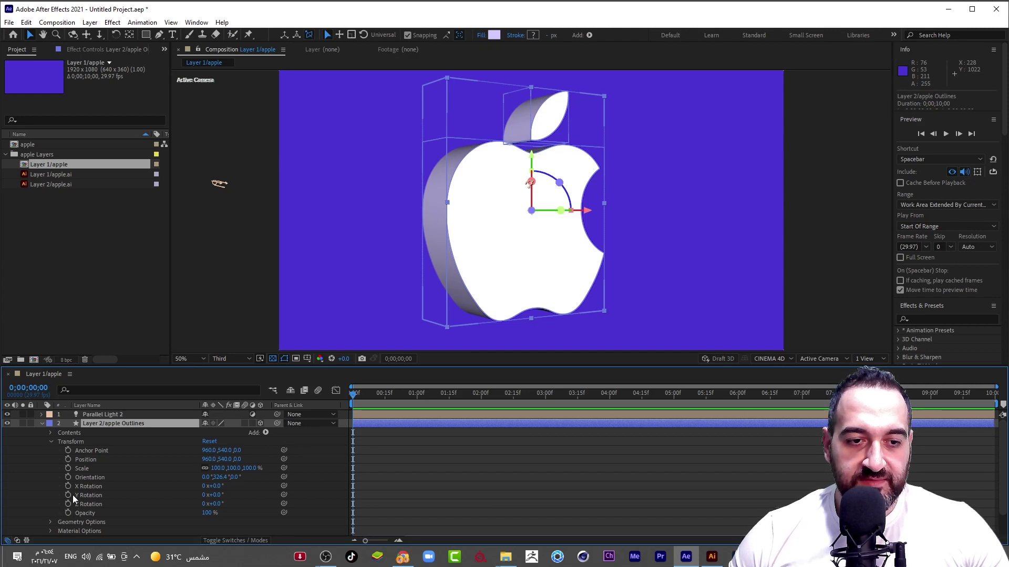
Step: Keyframe the apple outlines' Y Rotation from 0° at 0;00 to -1x at 6;15
{"action": "left_click", "coordinate": [68, 486]}
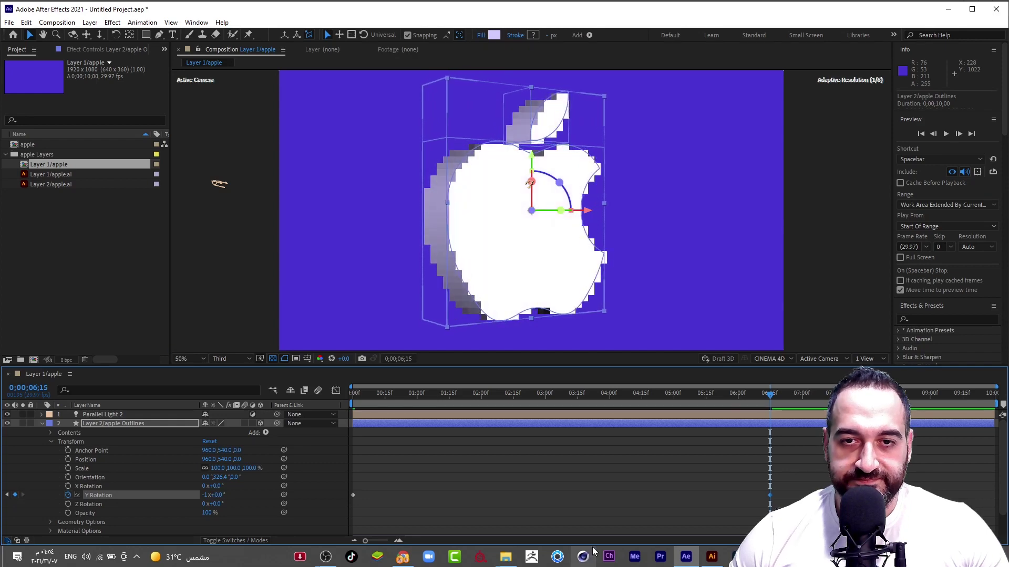
{"action": "left_click_drag", "start_coordinate": [798, 483], "coordinate": [323, 525]}
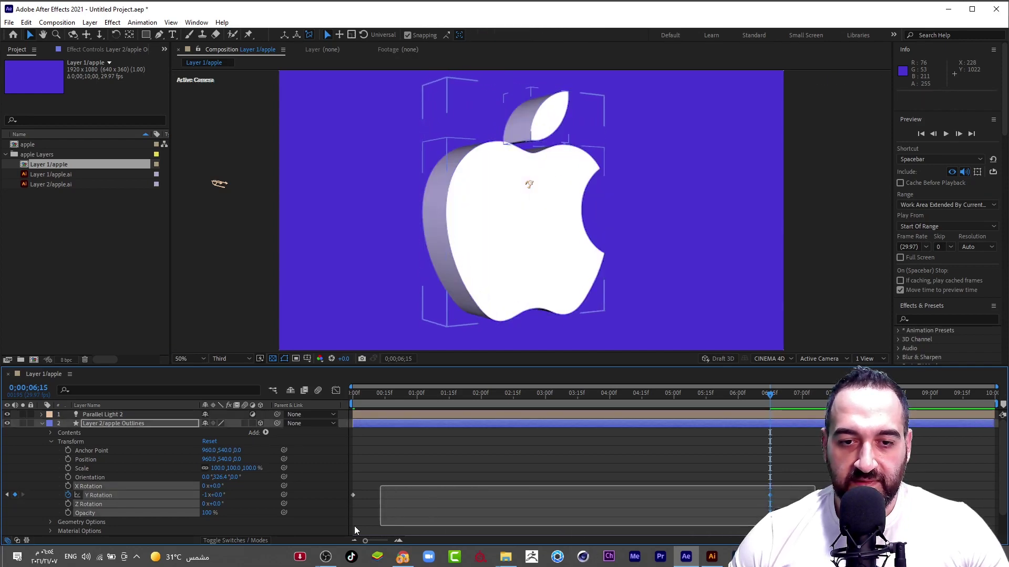
Step: Move the final Y Rotation keyframe to about 0;17 and preview the faster spin from the start
{"action": "key", "text": "space"}
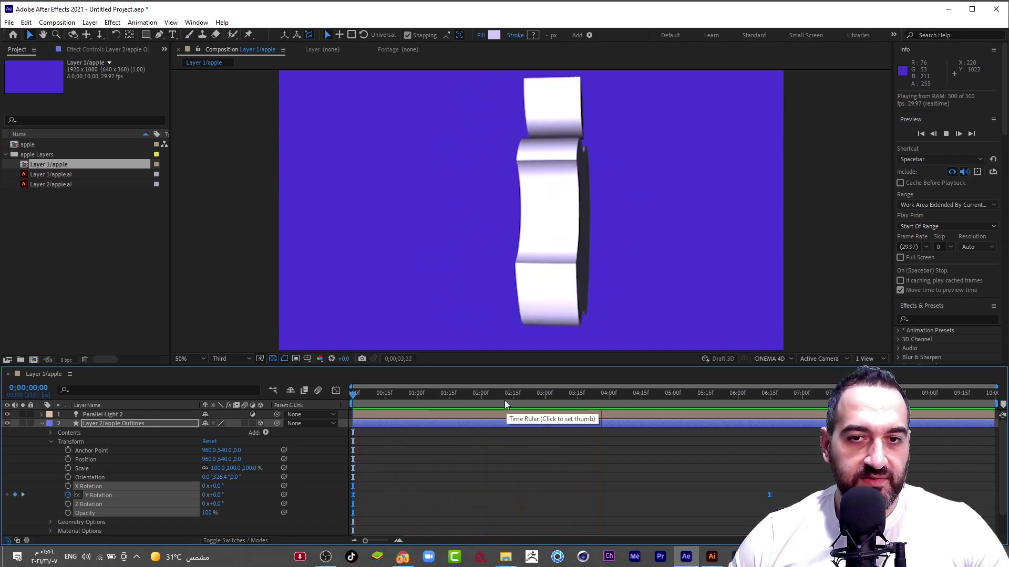
{"action": "left_click_drag", "start_coordinate": [769, 495], "coordinate": [386, 495]}
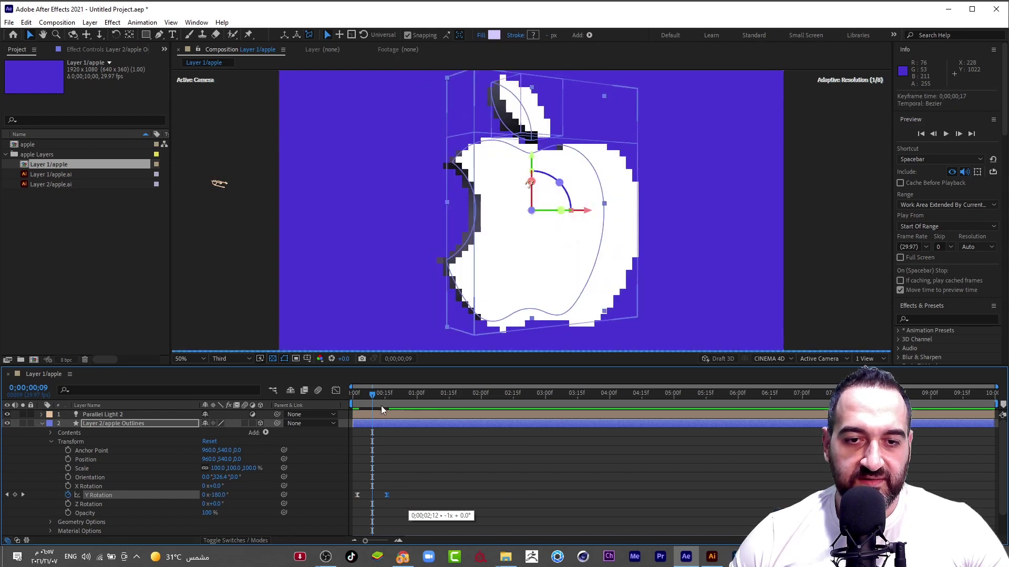
{"action": "key", "text": "Home"}
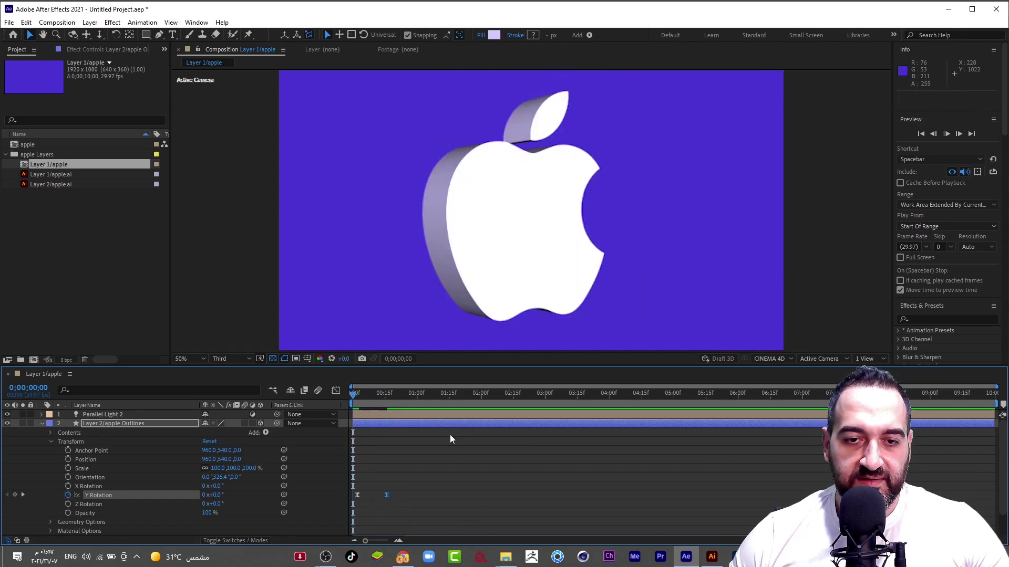
{"action": "key", "text": "space"}
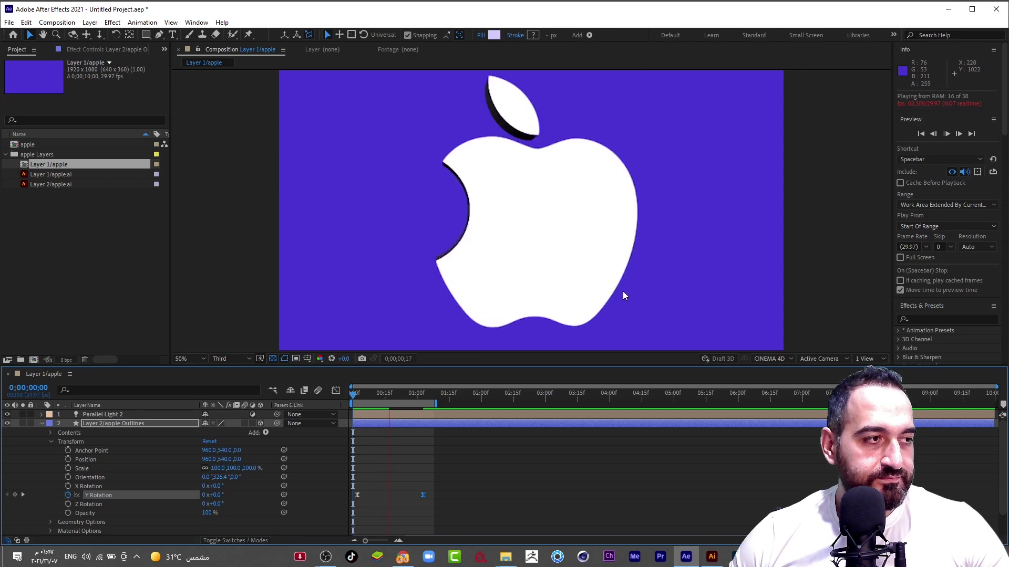